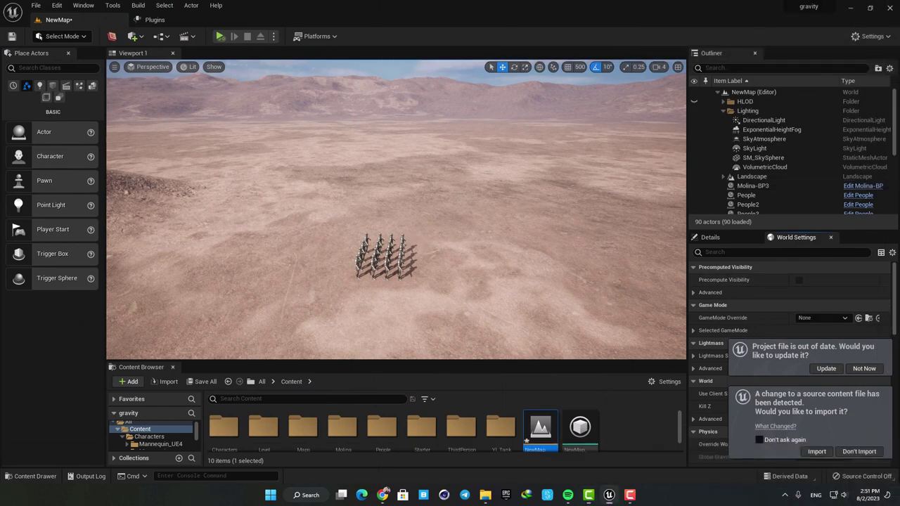
Step: Select the Molina-BP3 car, simulate the level while watching the car and the crowd, and stop the simulation
right_drag(396, 209, 429, 197)
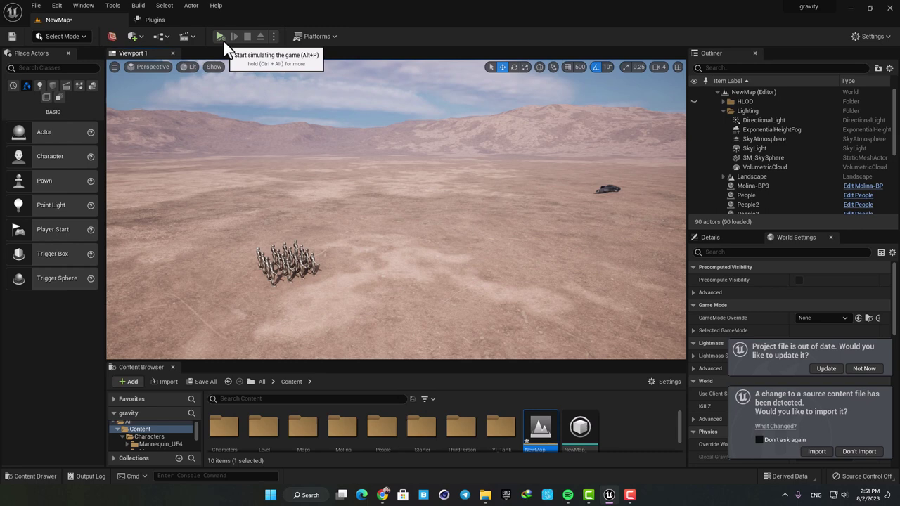
click(608, 189)
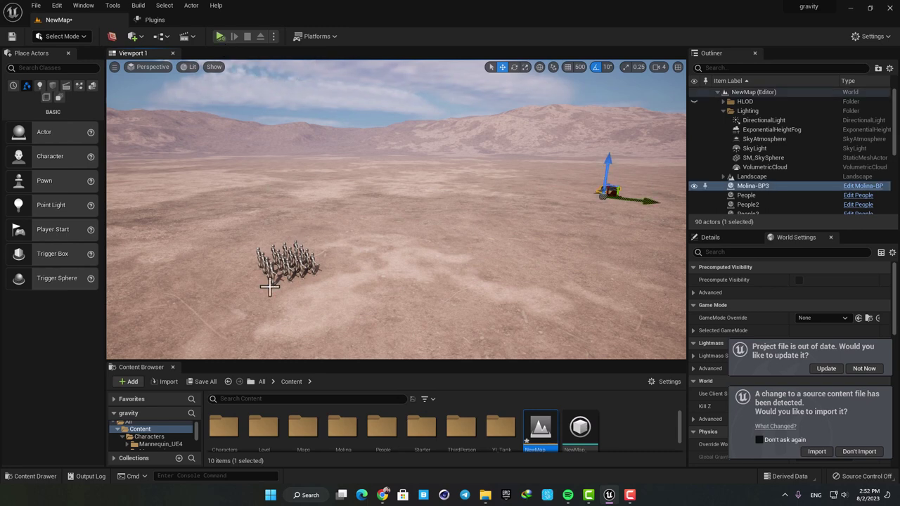
click(221, 36)
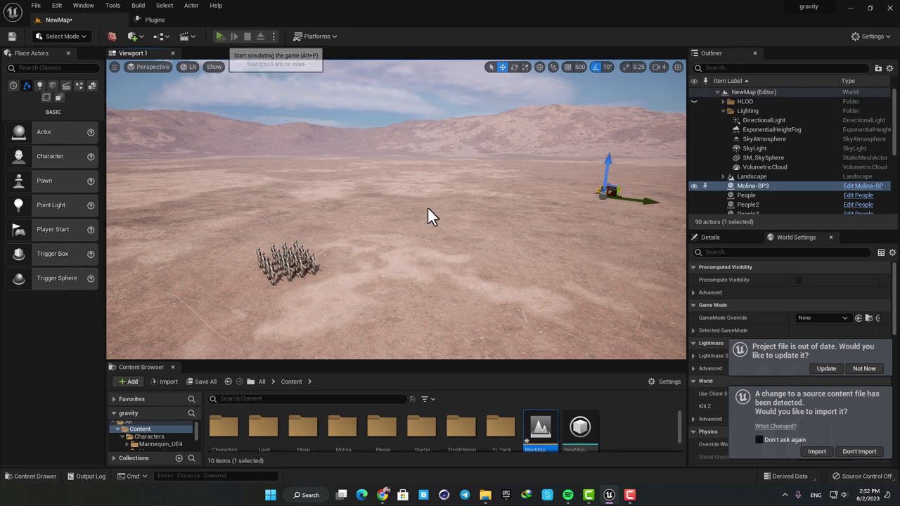
right_drag(469, 234, 303, 263)
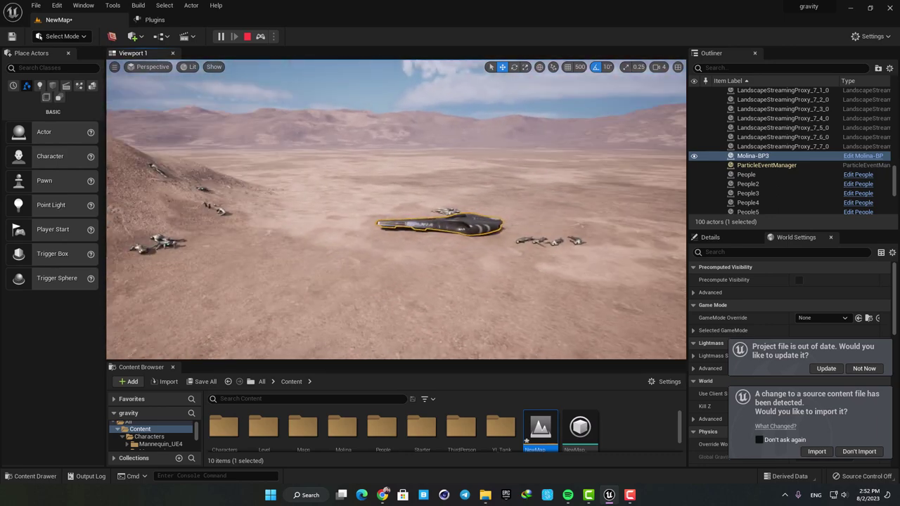
key(Escape)
Step: Look up the Default Gravity Z setting in Project Settings by searching "gravit", and close the settings
click(872, 37)
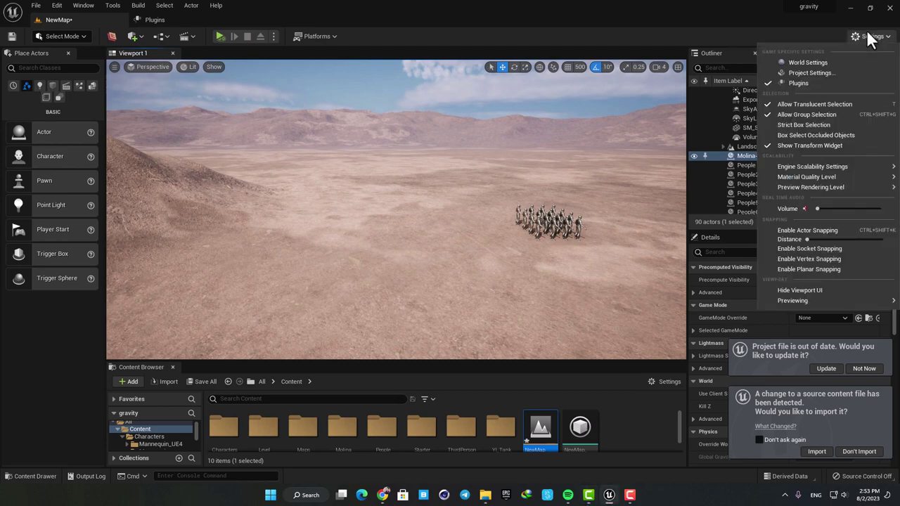
click(808, 63)
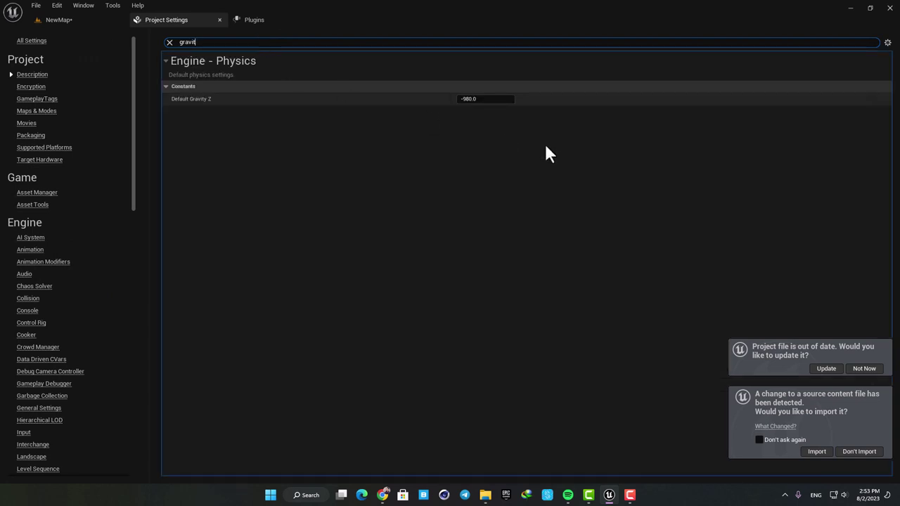
click(490, 99)
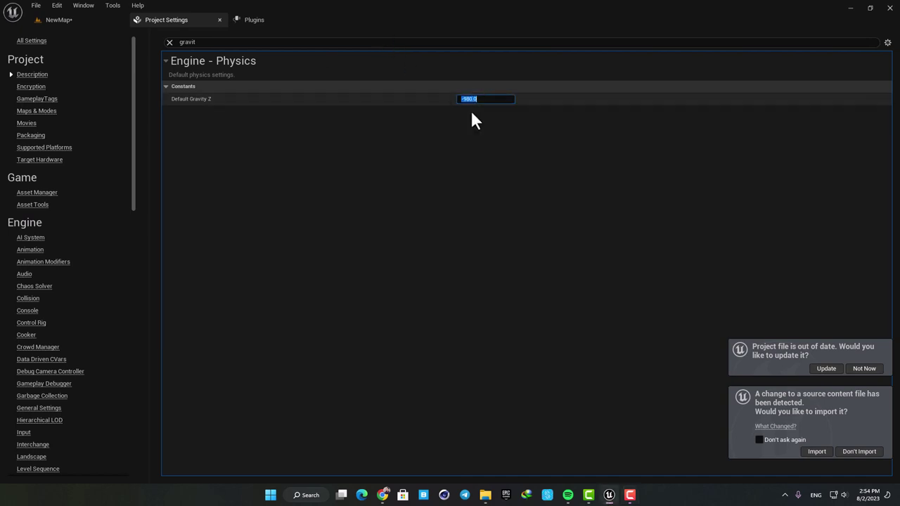
click(63, 19)
click(167, 20)
middle_click(166, 18)
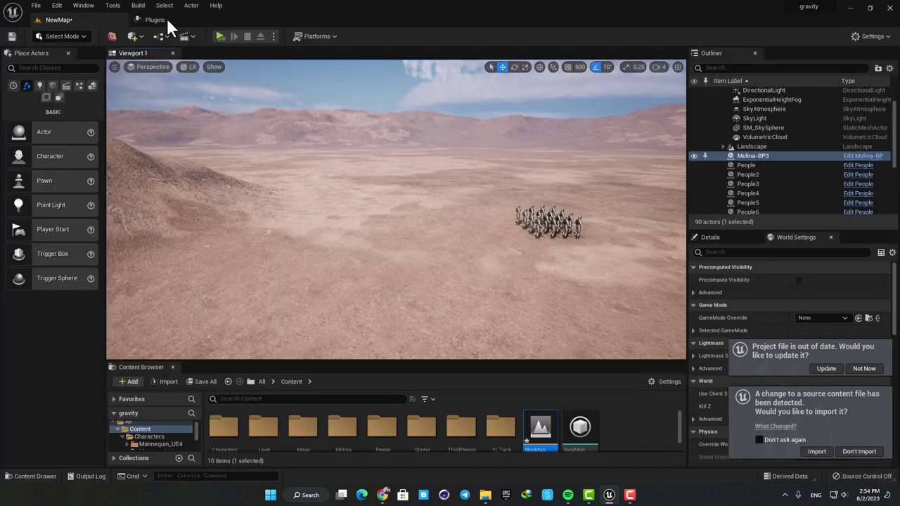
Step: Decline the project update and source import notifications, and override the world gravity with a Global Gravity Z of -980
click(864, 369)
click(859, 452)
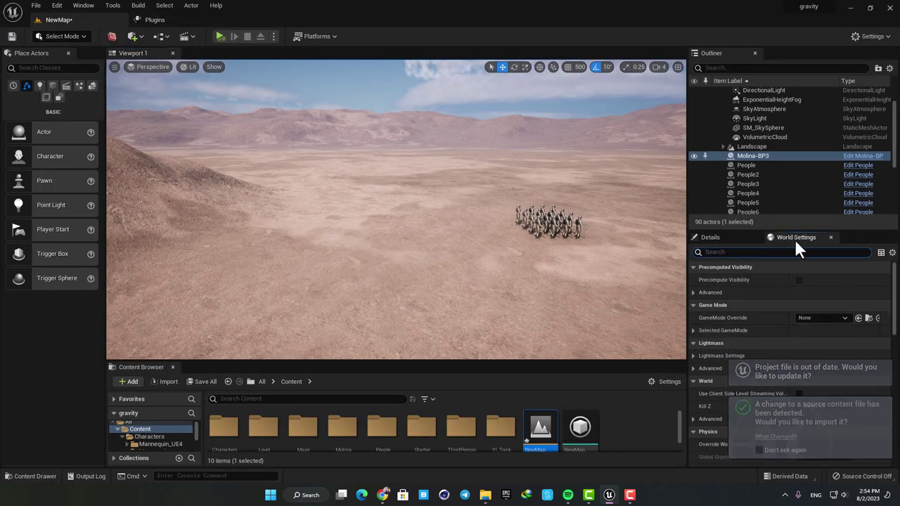
click(745, 253)
text(grav)
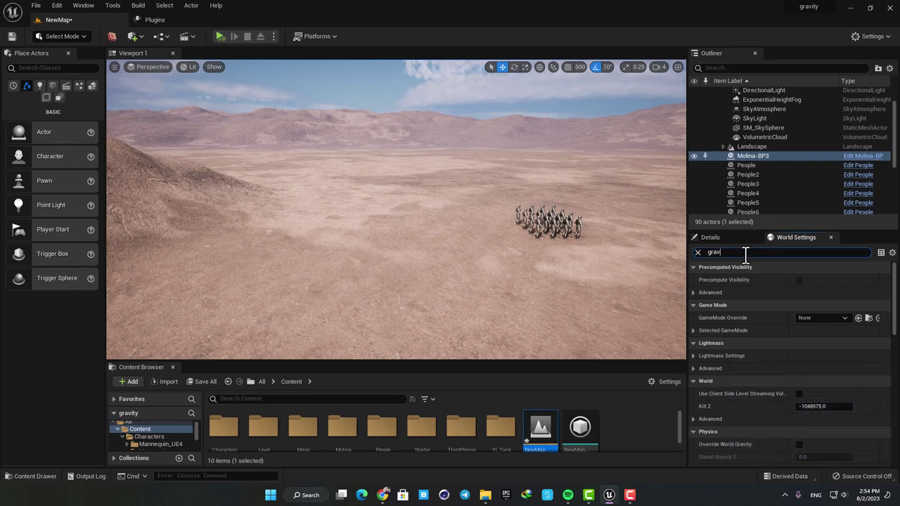
text(i)
click(799, 280)
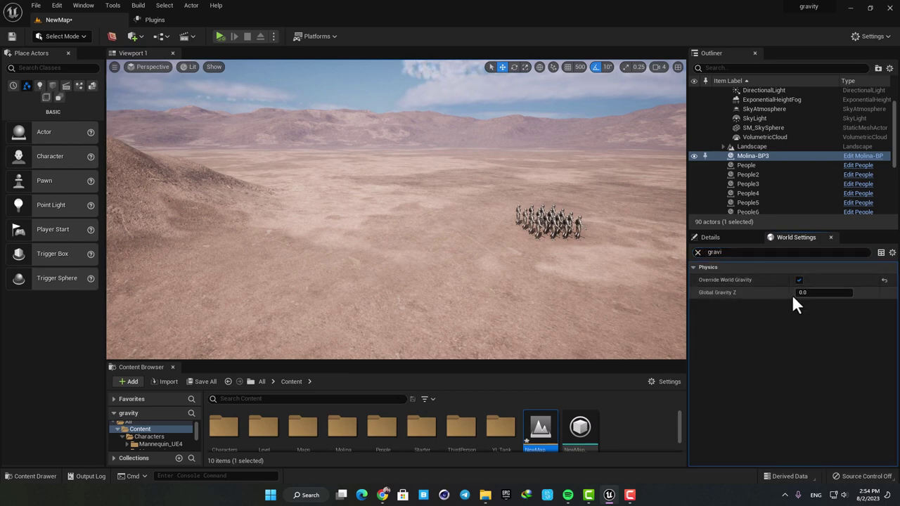
click(812, 292)
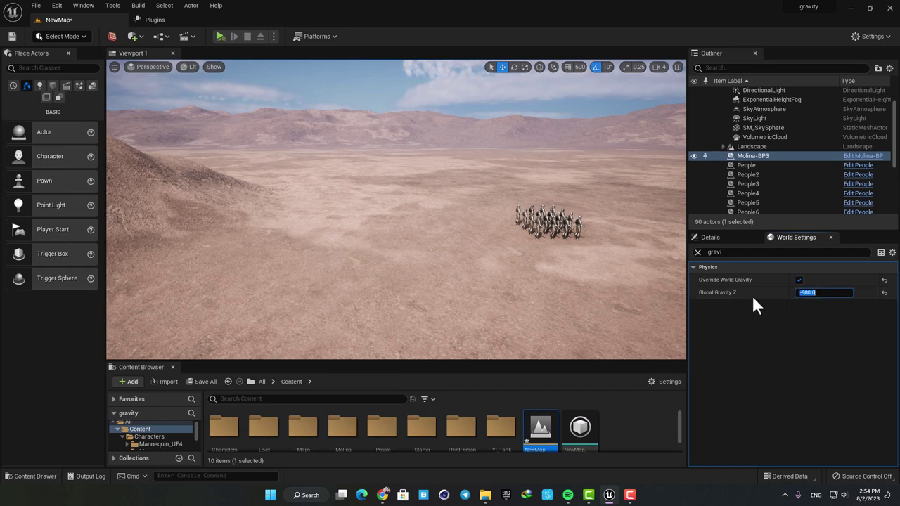
Step: Simulate the level with the Global Gravity Z override of -980 and stop the simulation
click(223, 34)
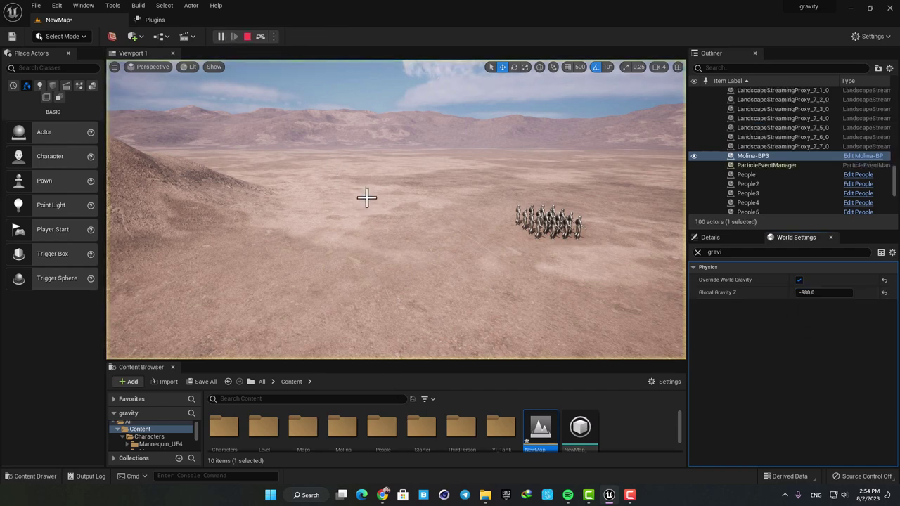
right_drag(366, 197, 401, 194)
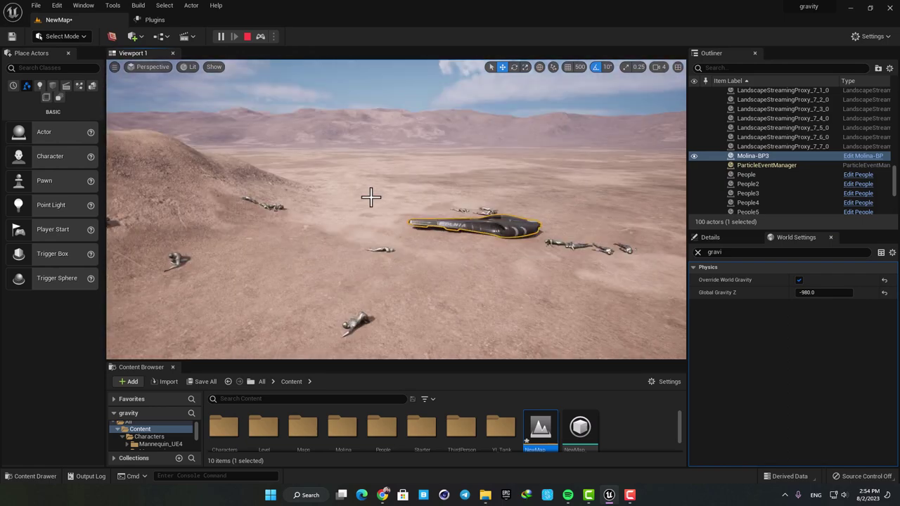
key(Escape)
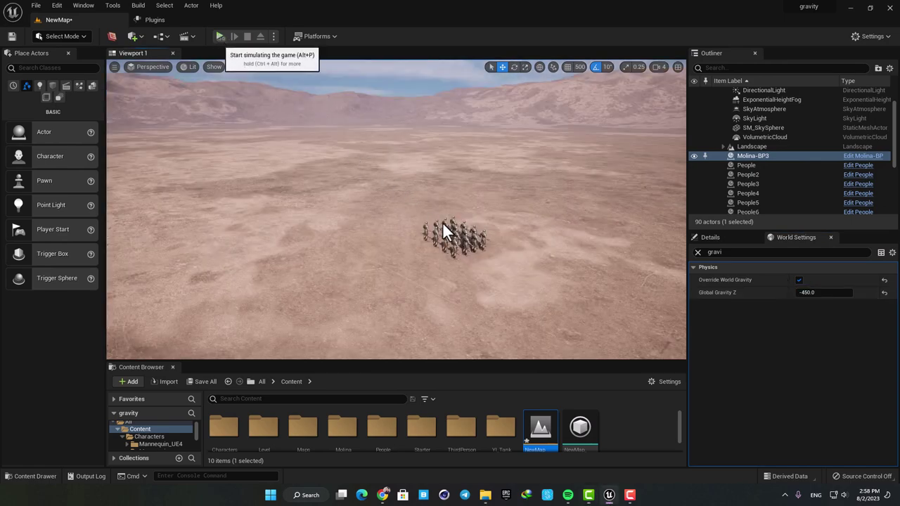
Step: Simulate the level with a Global Gravity Z of -450, follow the thrown characters, and stop the simulation
key(alt+p)
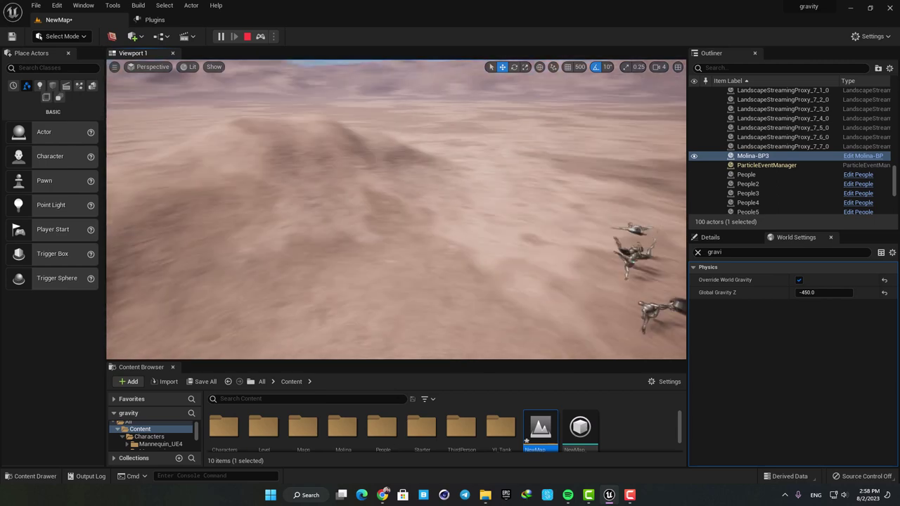
right_drag(396, 210, 396, 190)
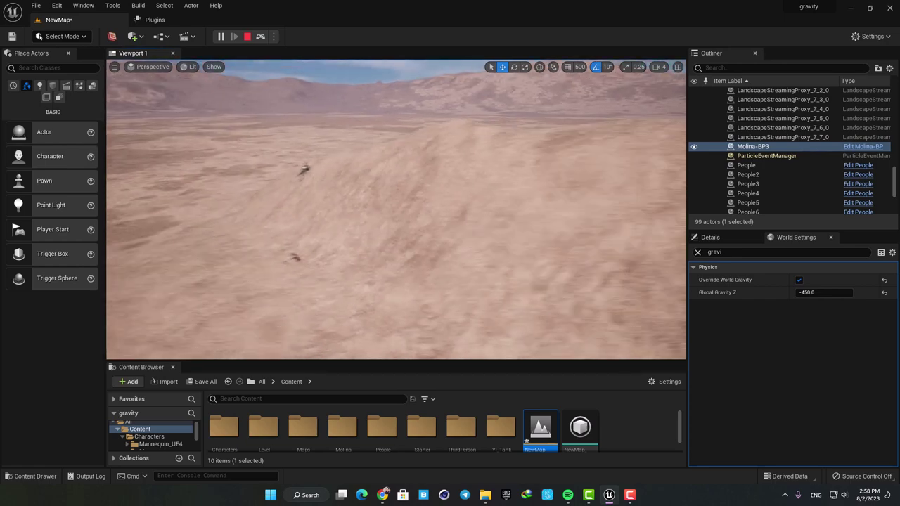
key(Escape)
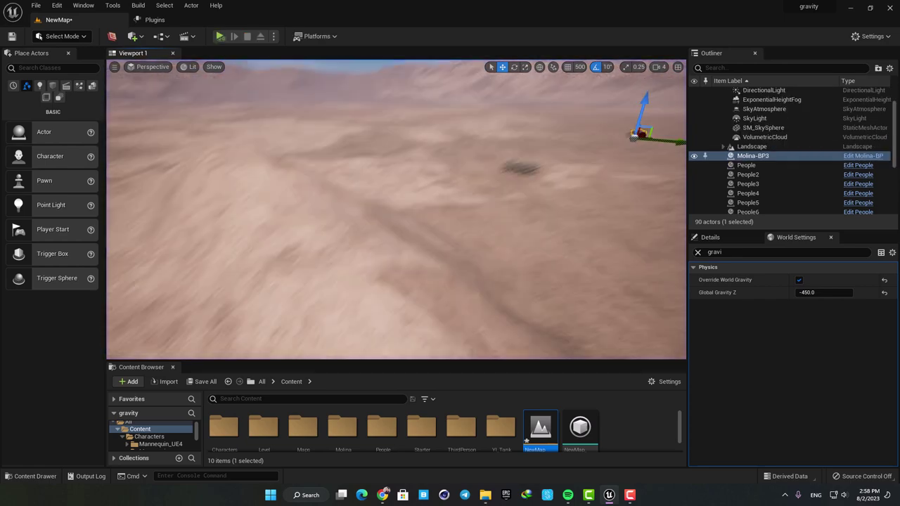
Step: Set Global Gravity Z to 0.0 and select the ground near the crowd in place of the car
right_drag(489, 134, 591, 116)
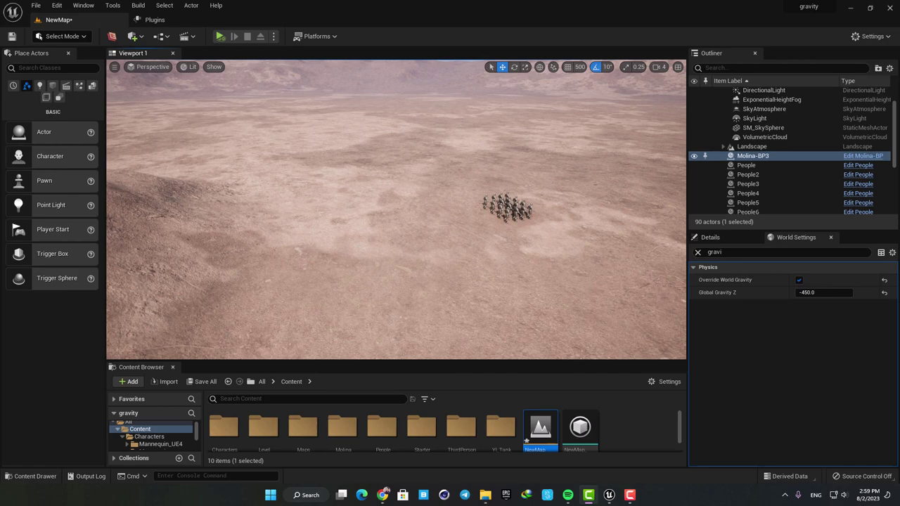
click(821, 293)
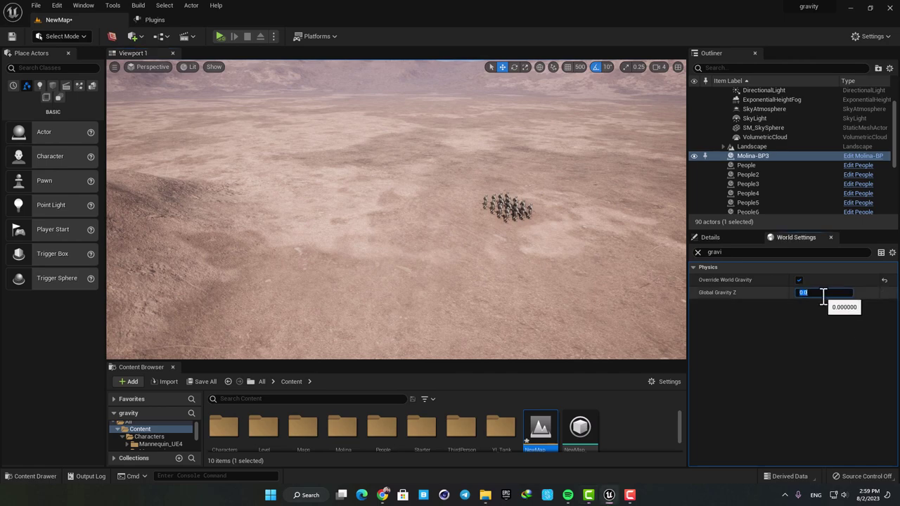
right_drag(555, 239, 644, 196)
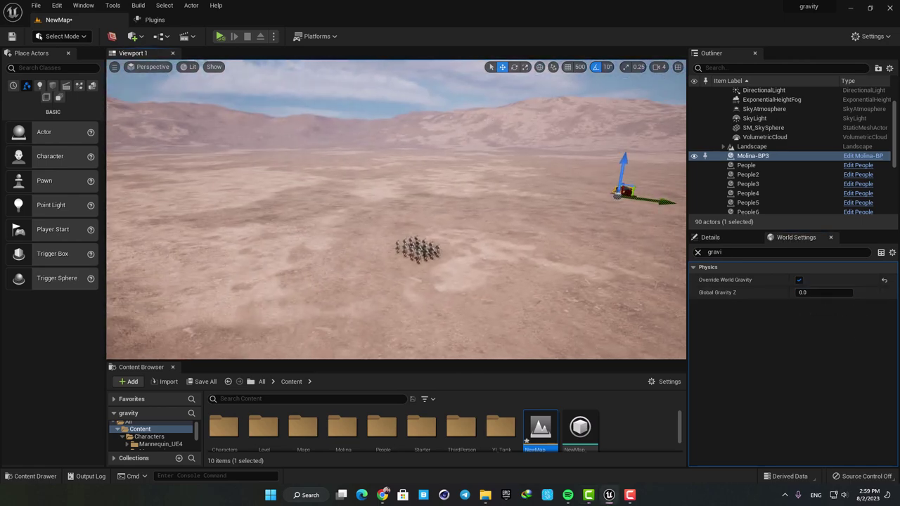
click(554, 239)
right_click(567, 236)
click(510, 210)
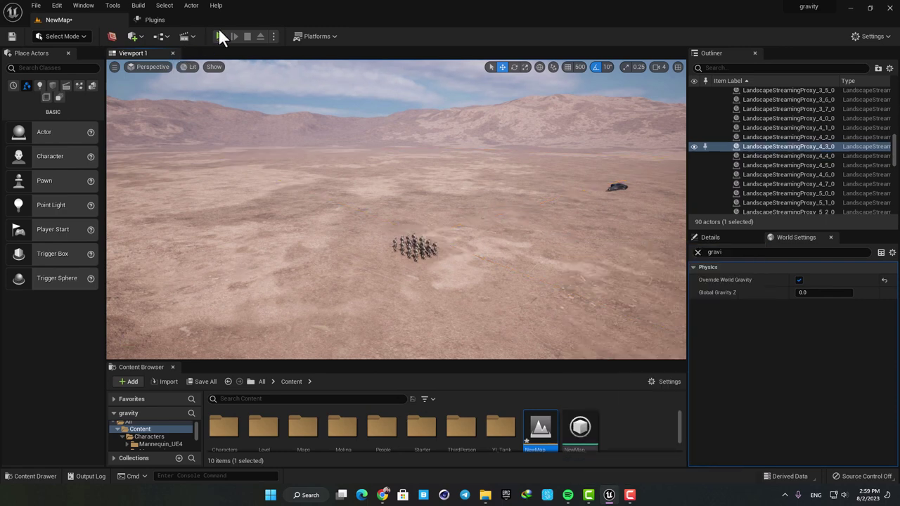
Step: Simulate the level with zero gravity, follow the floating characters, and stop the simulation
click(220, 36)
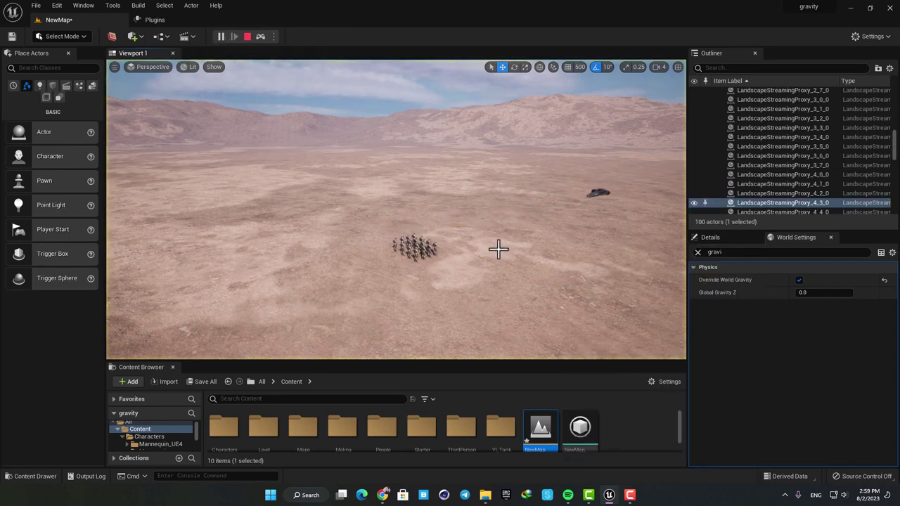
click(499, 249)
key(w)
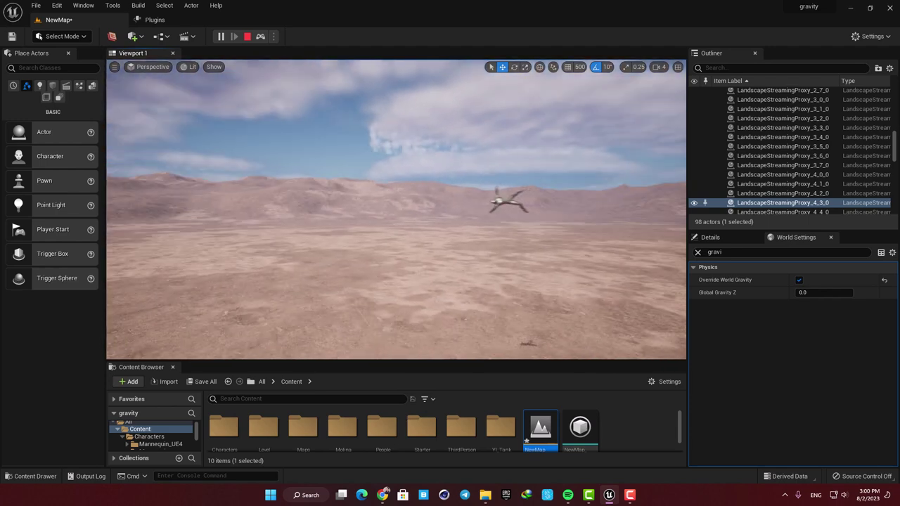
key(Escape)
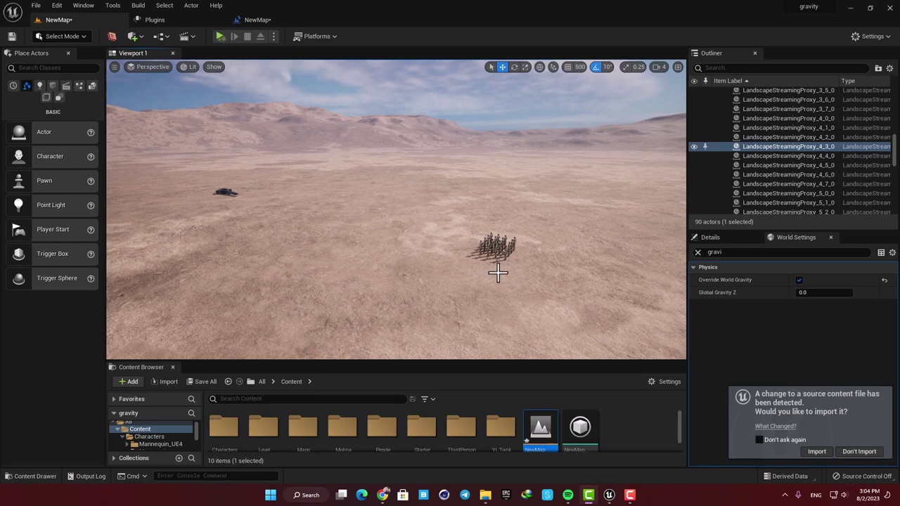
Step: Select the landscape section under the crowd and switch the viewport to game view with car and crowd framed
right_drag(498, 273, 495, 233)
key(w)
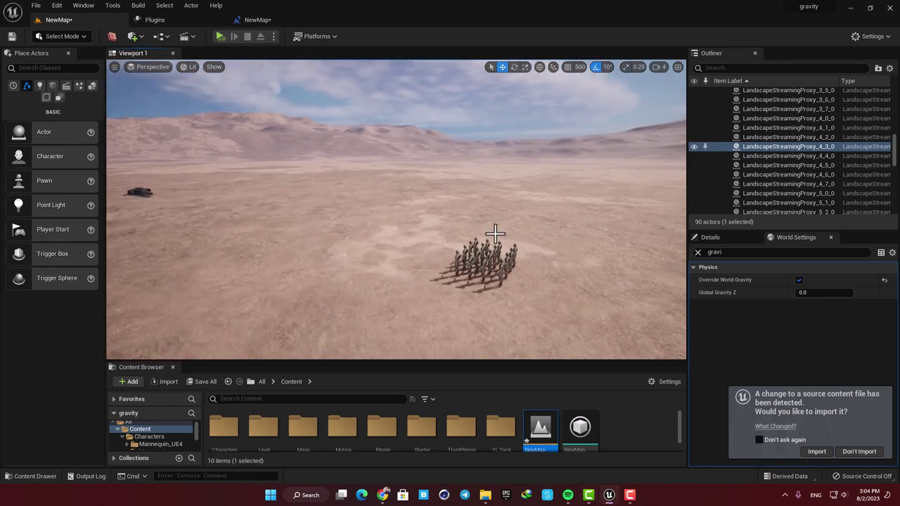
click(469, 258)
click(430, 252)
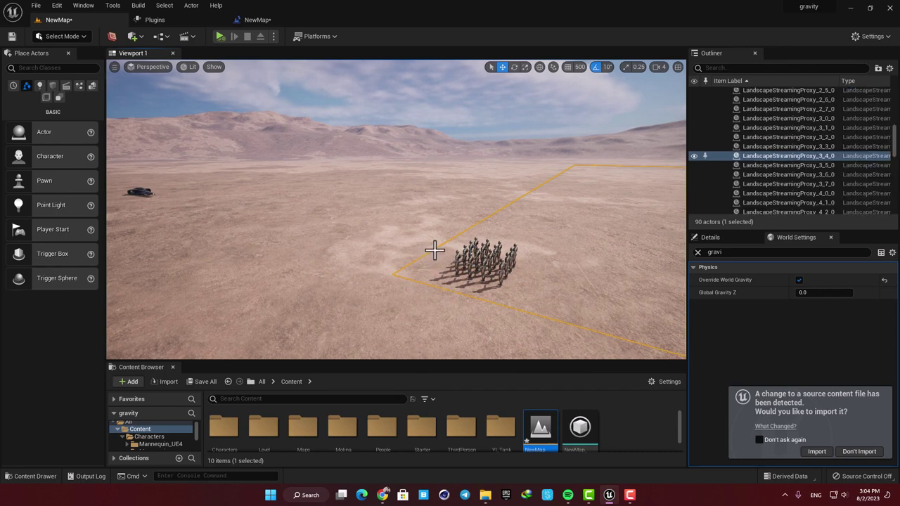
right_drag(435, 250, 392, 221)
key(g)
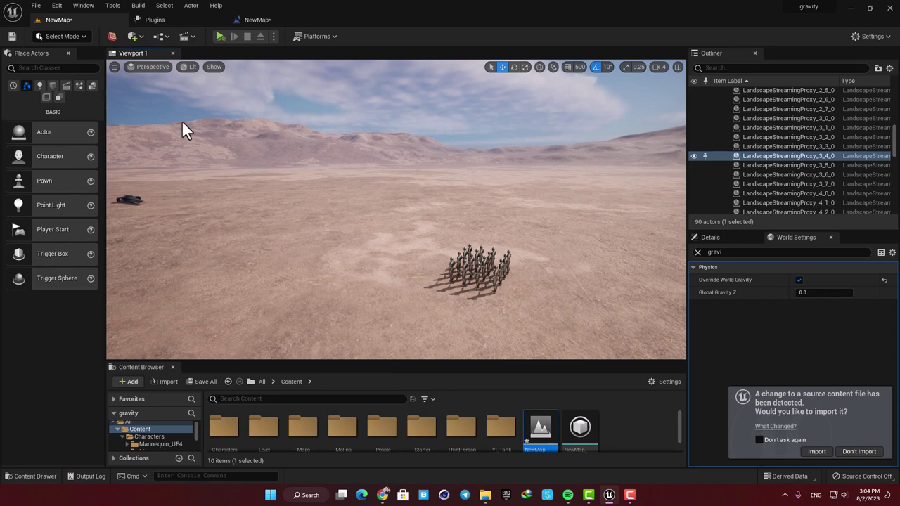
right_drag(315, 237, 287, 230)
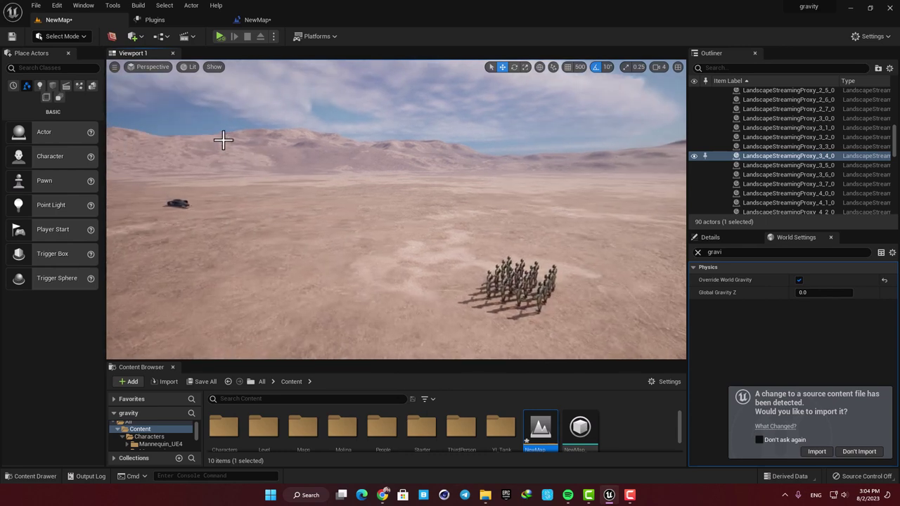
Step: Open the Level Blueprint of NewMap
click(165, 37)
click(302, 36)
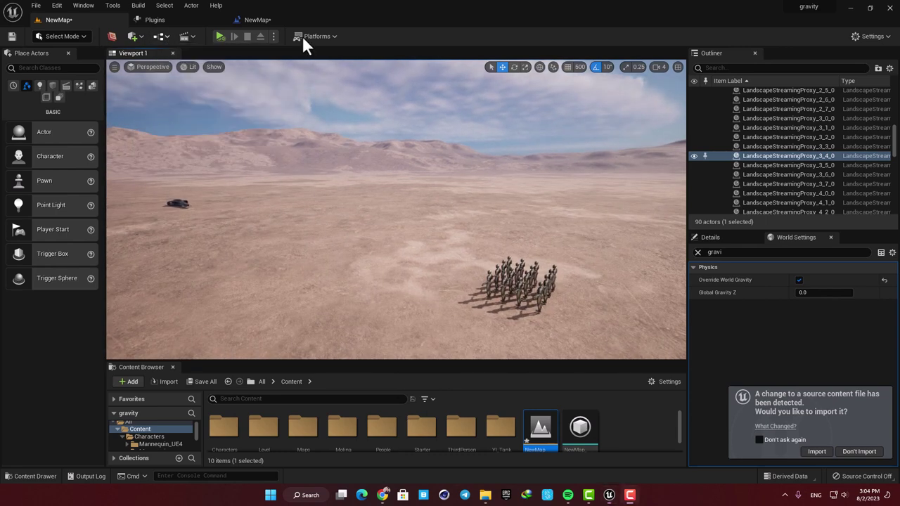
click(144, 35)
click(205, 105)
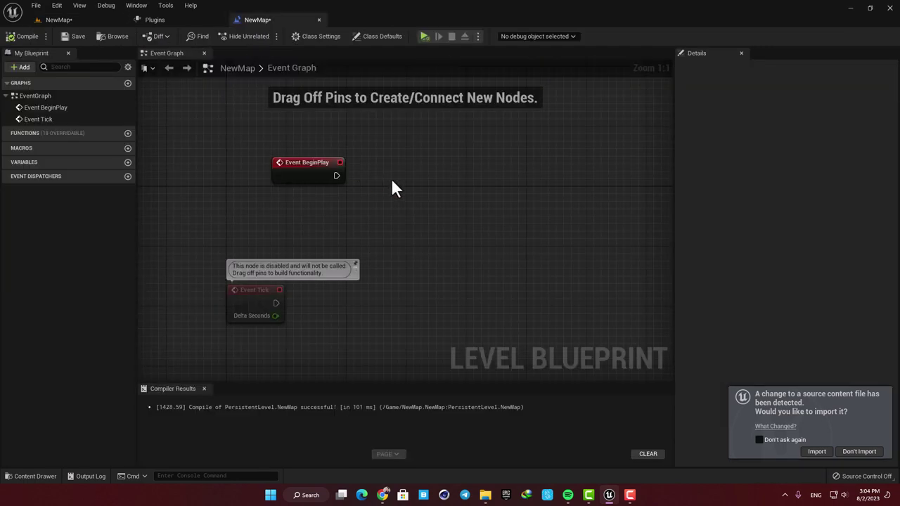
Step: Connect a Set Global Time Dilation node to Event BeginPlay with Time Dilation 0.2, and compile the blueprint
drag(436, 189, 437, 189)
text(time di)
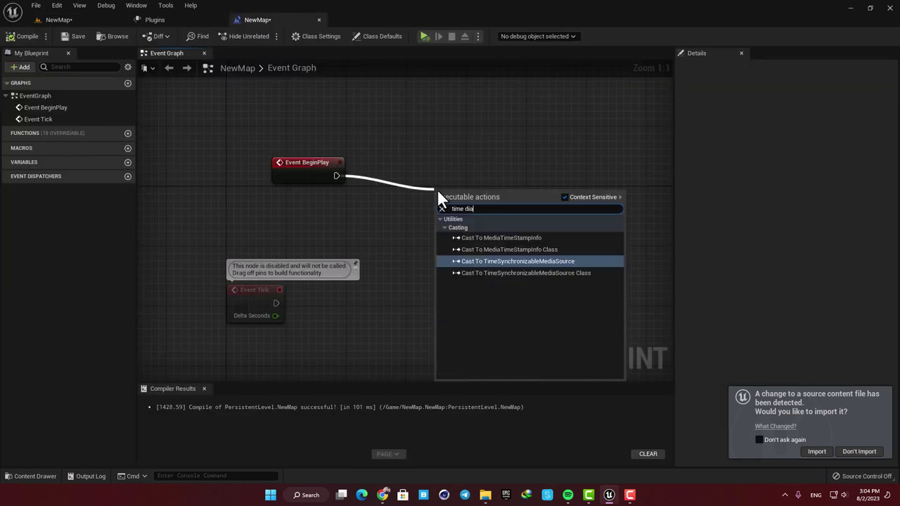
key(Return)
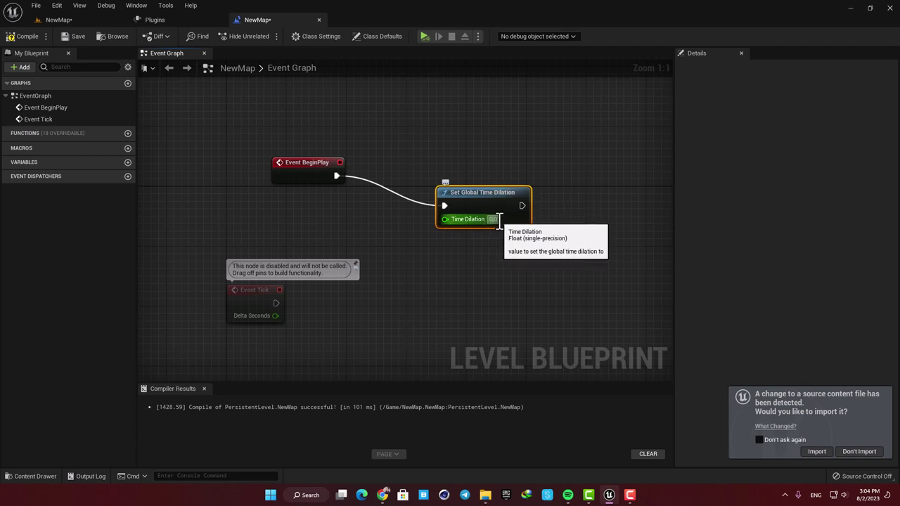
click(495, 219)
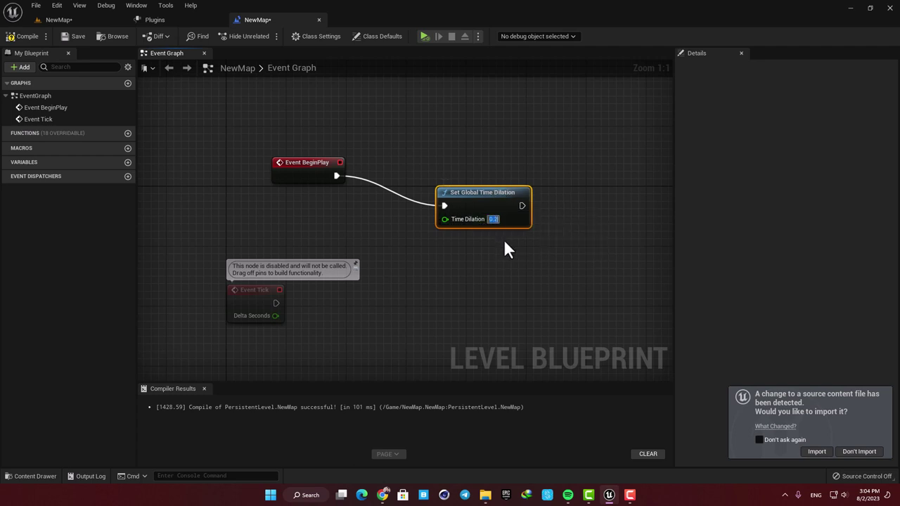
click(28, 37)
Step: Simulate the level with Time Dilation 0.2 and zero gravity, follow the floating characters, and stop the simulation
click(60, 20)
click(221, 36)
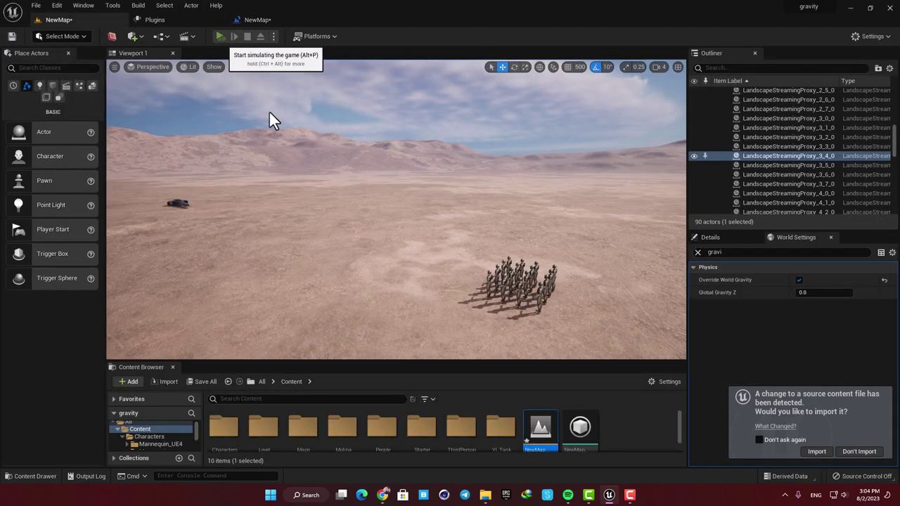
right_drag(396, 210, 396, 271)
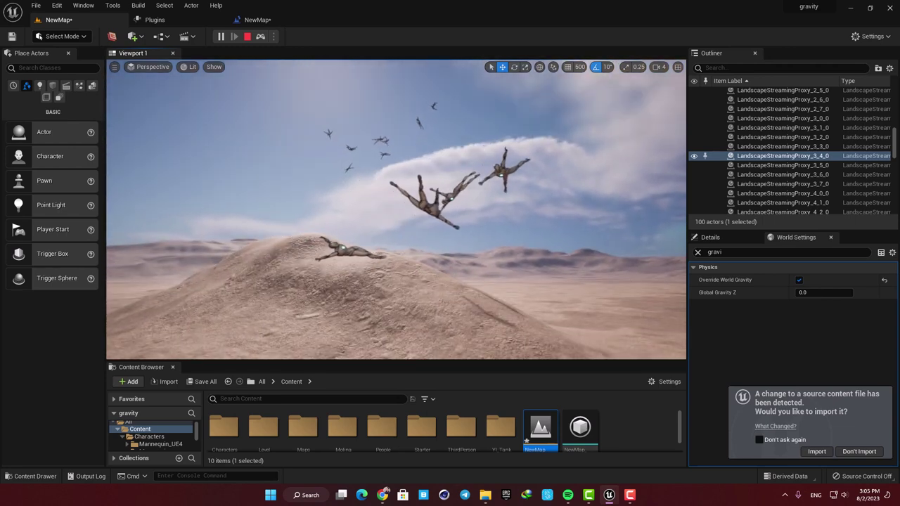
key(Escape)
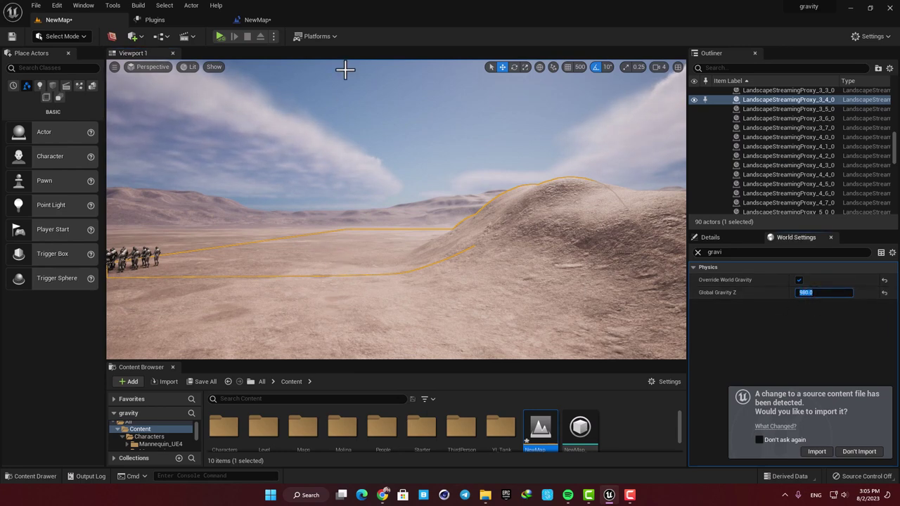
Step: Select the landscape section in front of the crowd and switch the viewport to game view
mouse_move(352, 239)
right_down()
mouse_move(282, 229)
mouse_move(276, 257)
mouse_move(341, 238)
right_up()
click(352, 239)
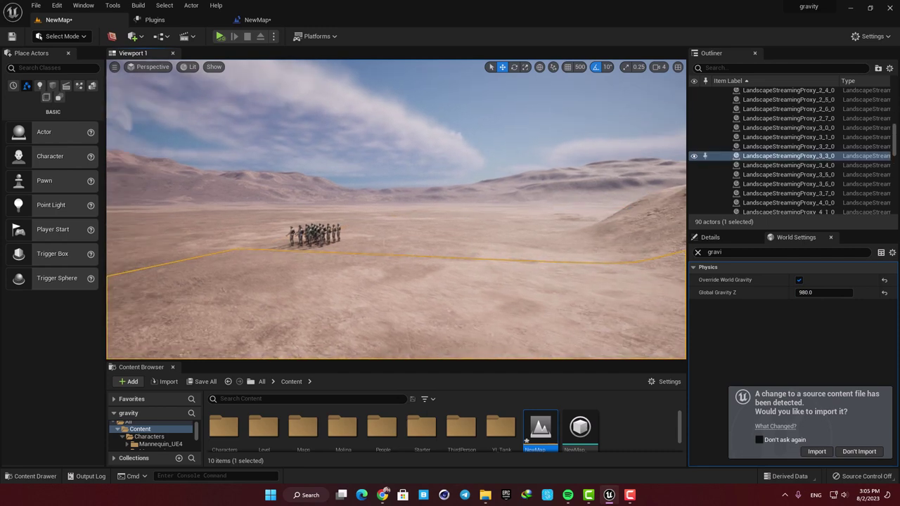
key(g)
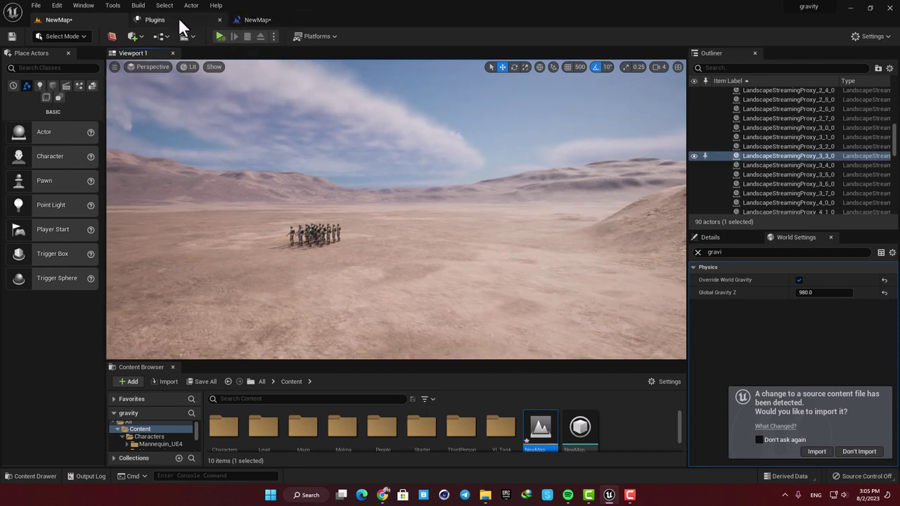
Step: Review the Set Global Time Dilation node in the Level Blueprint and run a level simulation with Global Gravity Z at 980, stopping it once viewed
click(275, 20)
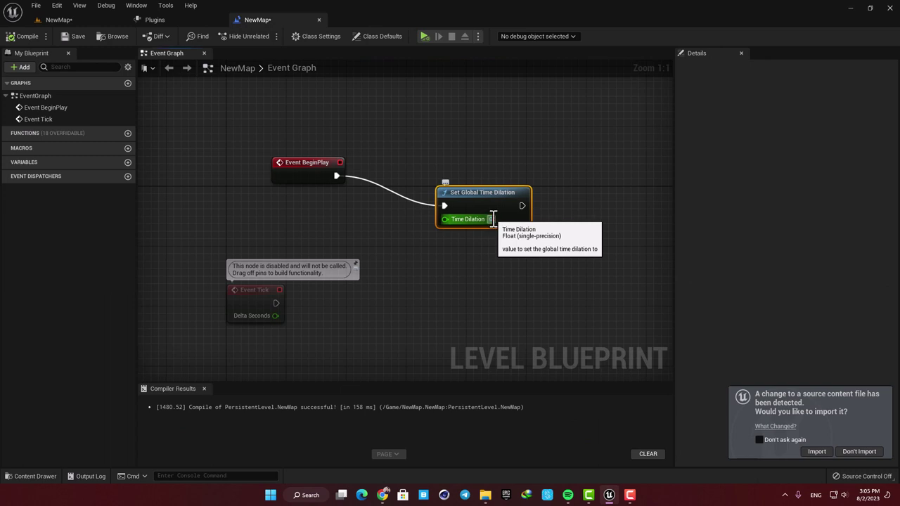
click(46, 20)
key(alt+p)
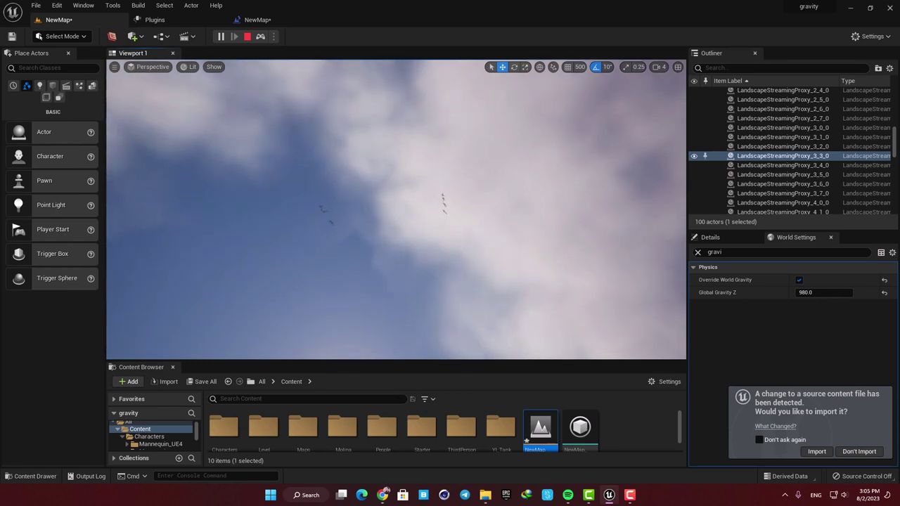
key(Escape)
Step: Frame the car and crowd together in the viewport, selecting one of the crowd characters and finally the car
right_drag(347, 229, 212, 270)
key(g)
right_drag(347, 230, 424, 253)
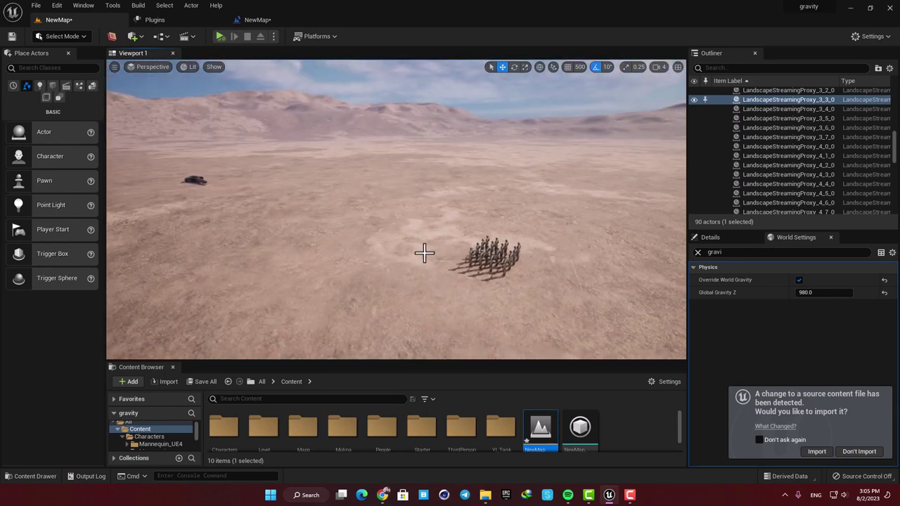
click(497, 251)
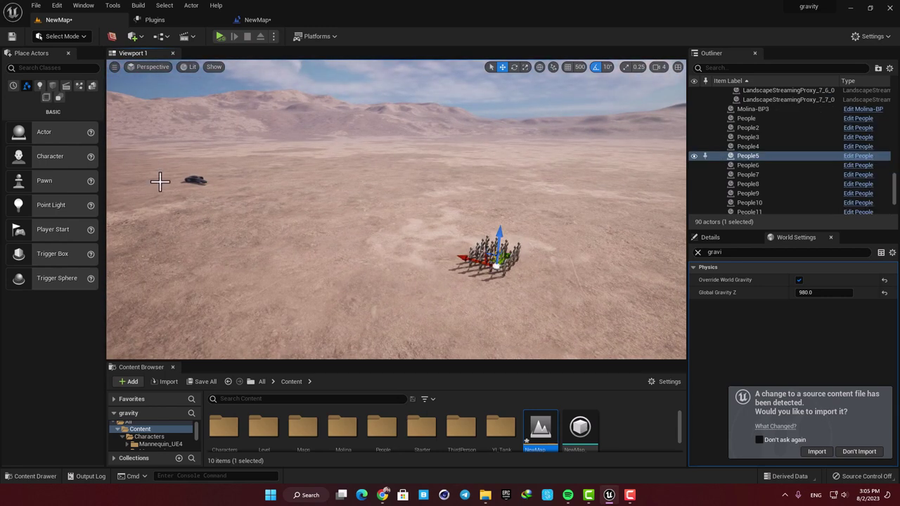
click(192, 181)
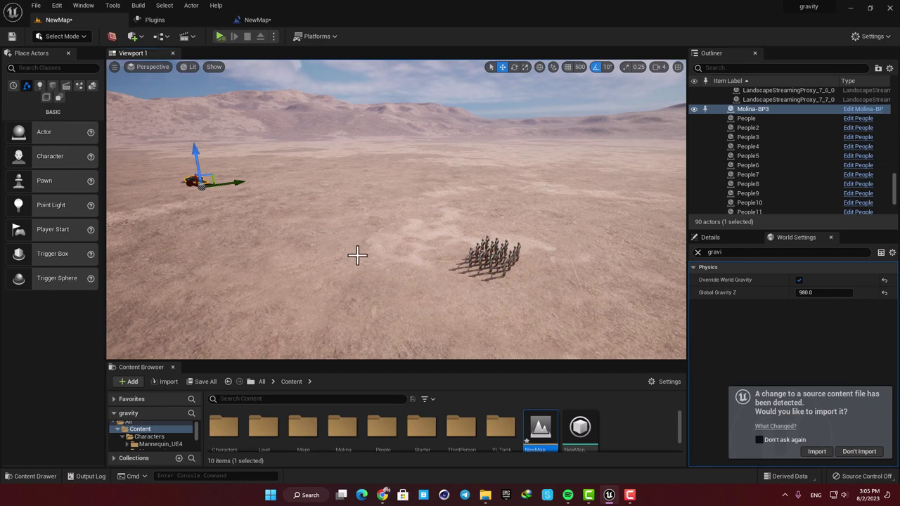
right_drag(358, 255, 337, 257)
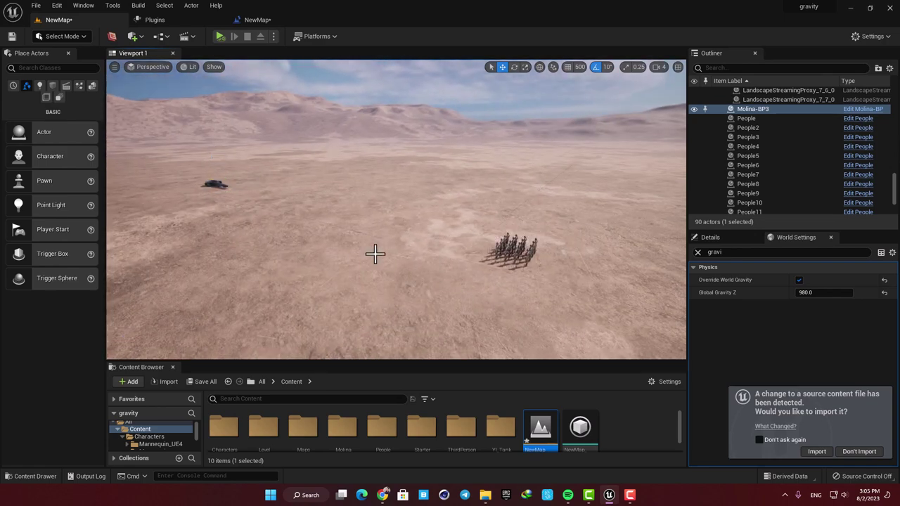